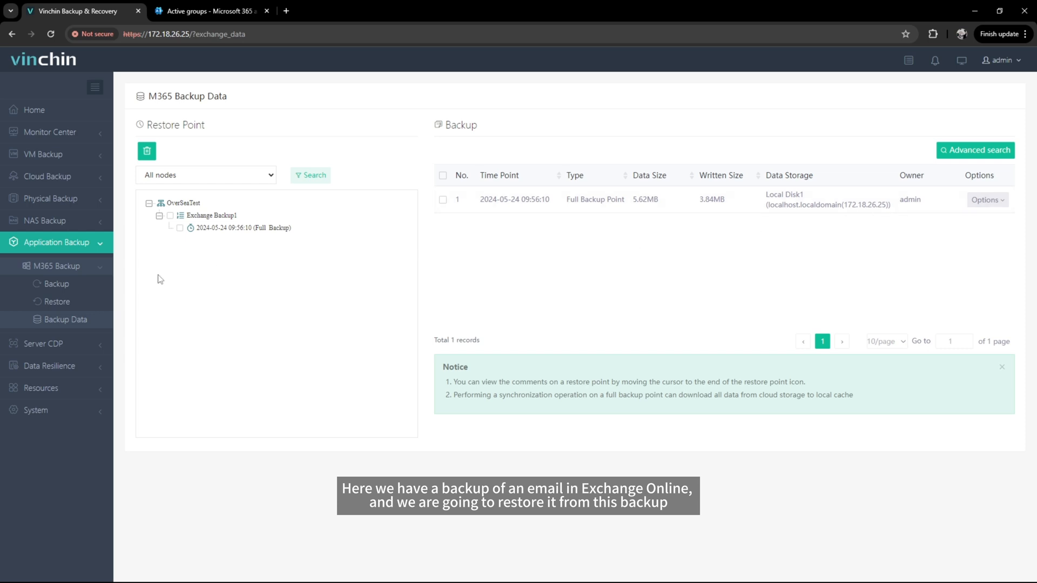
{"action": "left_click", "coordinate": [89, 303]}
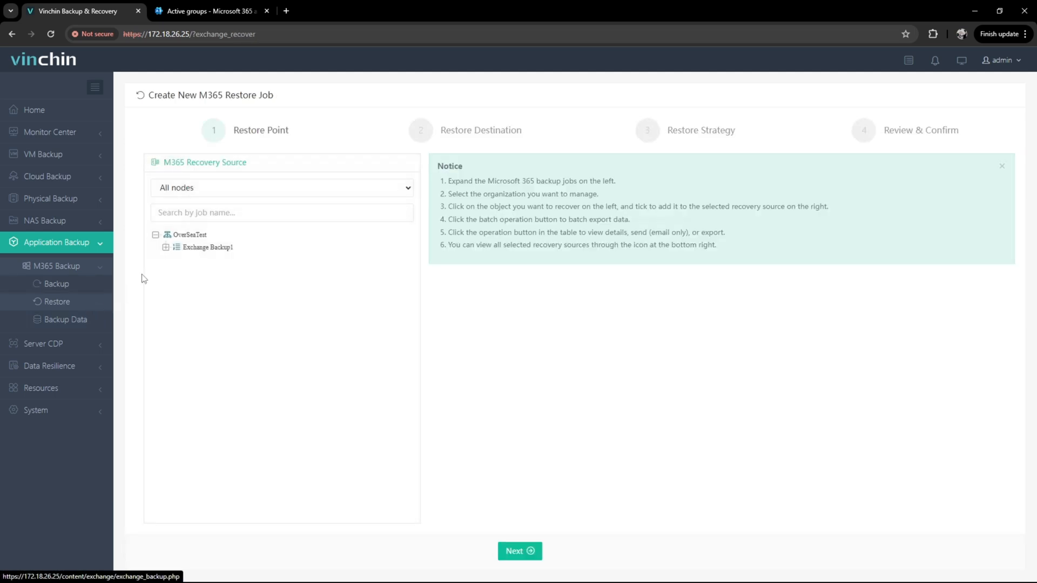
{"action": "left_click", "coordinate": [165, 248]}
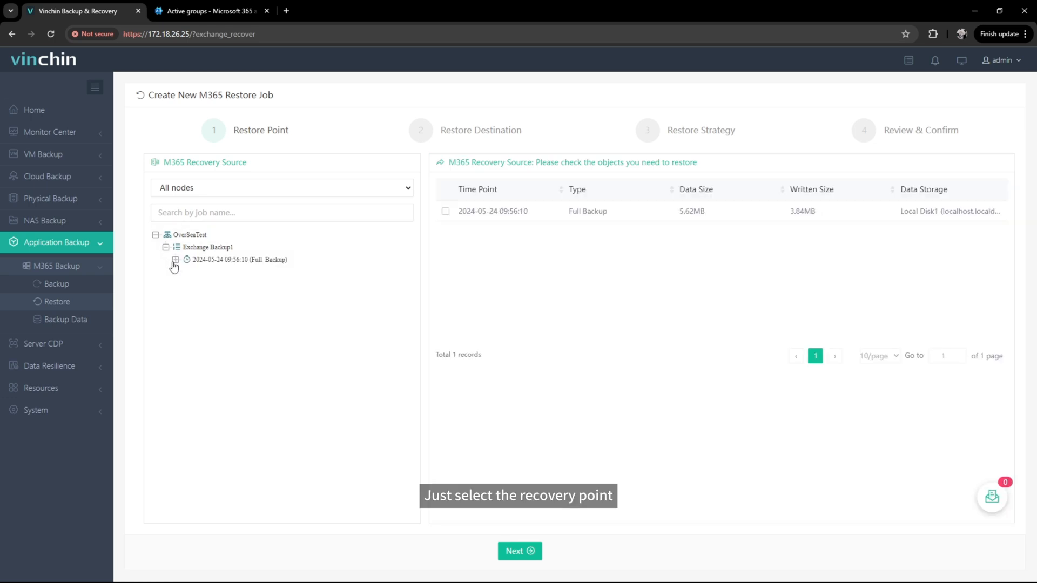
{"action": "left_click", "coordinate": [174, 260]}
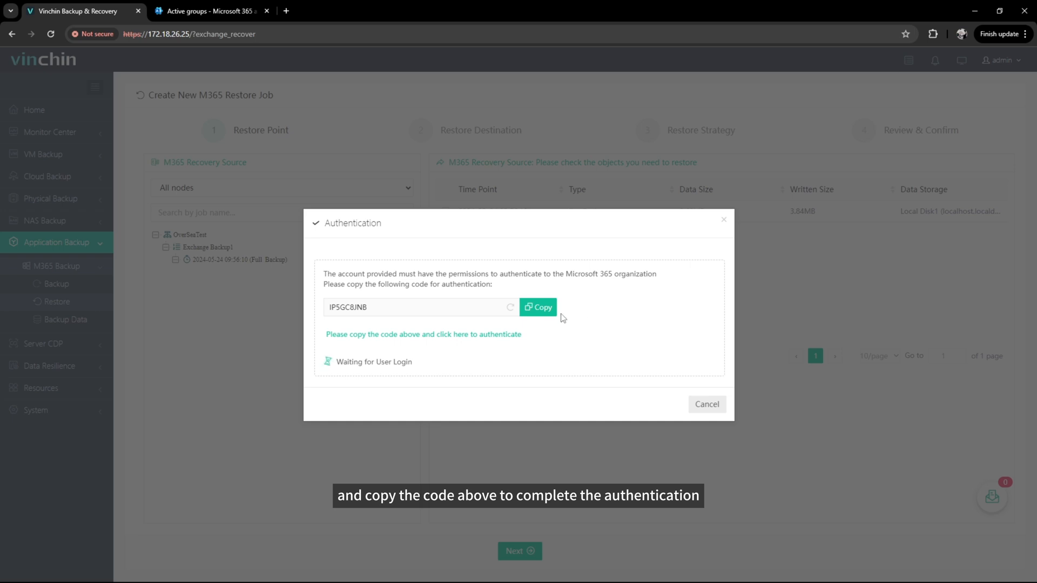
Authenticate to the Microsoft 365 organization by entering the copied authentication code, choosing the first signed-in account and approving the Azure CLI sign-in
{"action": "left_click", "coordinate": [546, 315]}
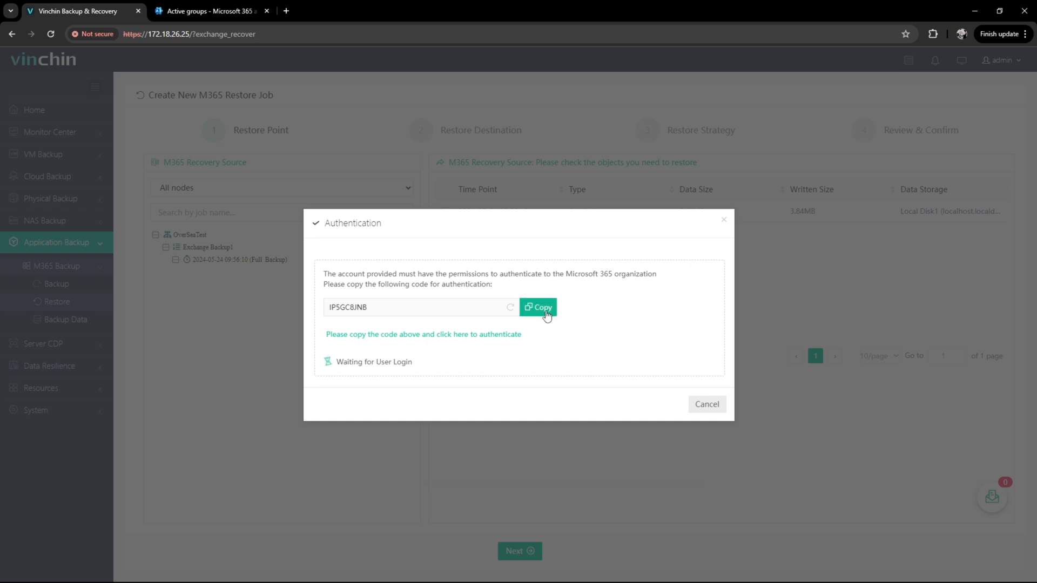
{"action": "left_click", "coordinate": [495, 336]}
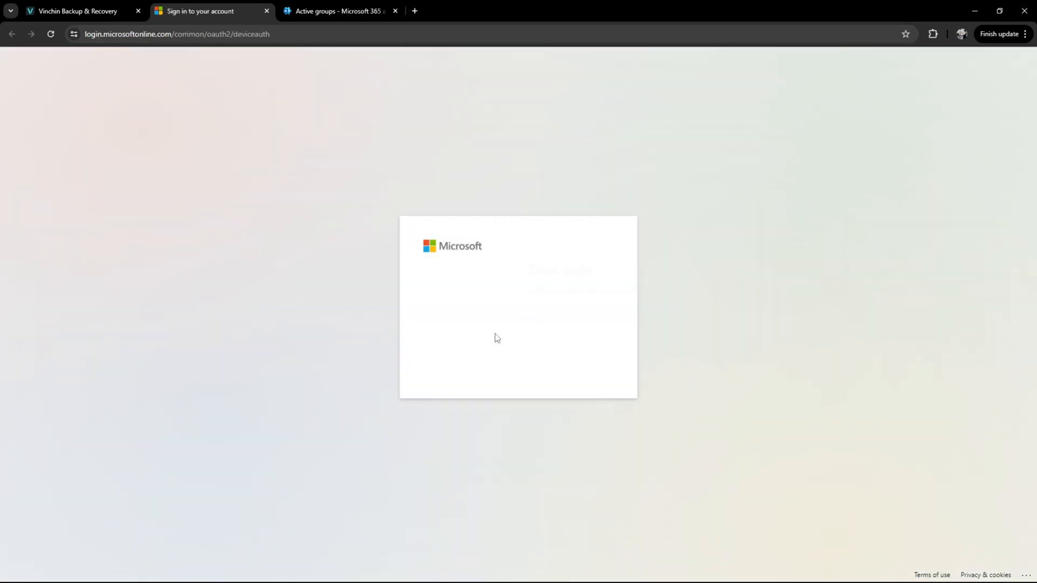
{"action": "key", "text": "ctrl+v"}
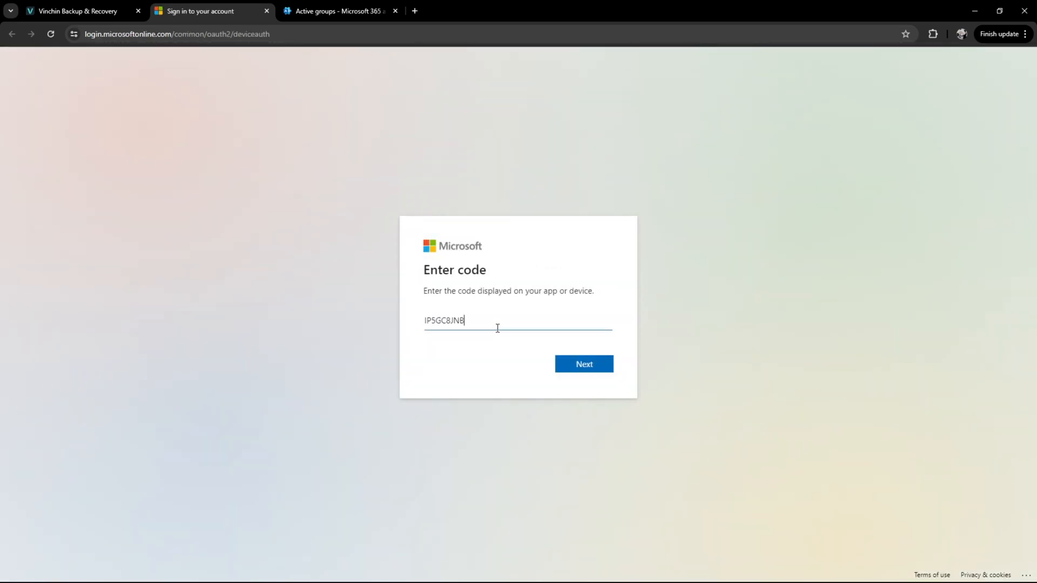
{"action": "left_click", "coordinate": [574, 365]}
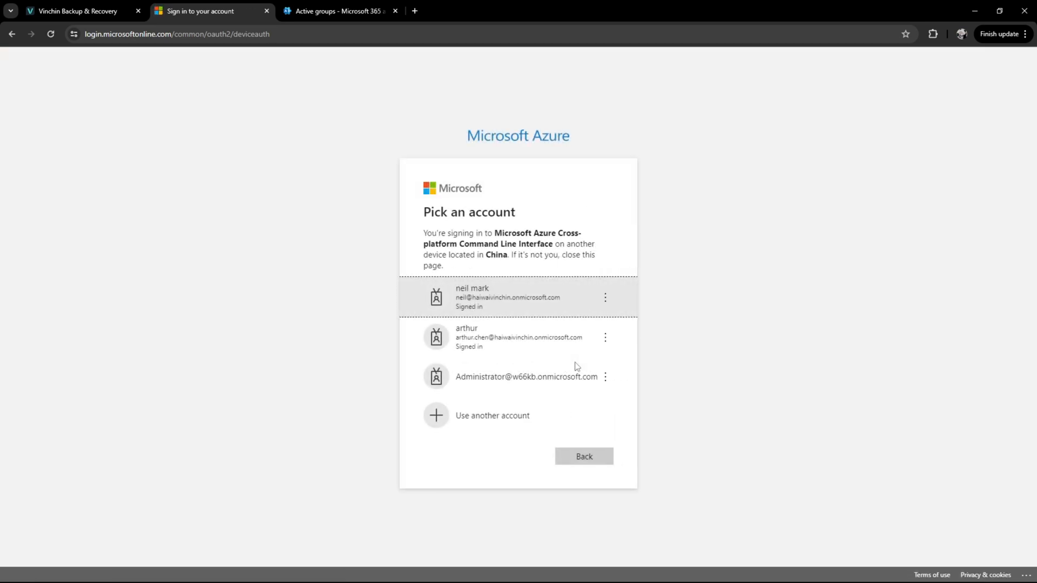
{"action": "left_click", "coordinate": [569, 306]}
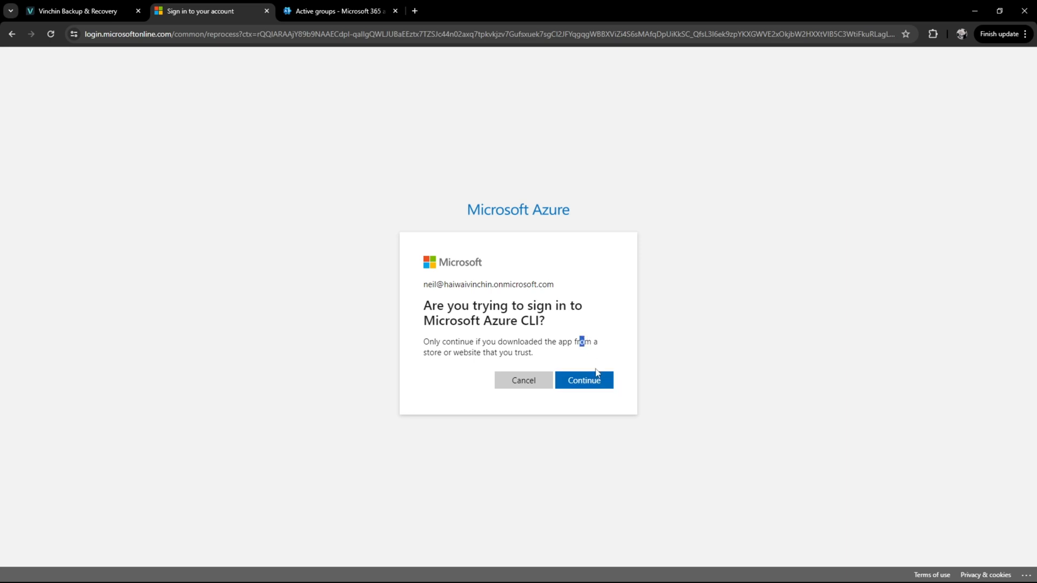
{"action": "left_click", "coordinate": [597, 380]}
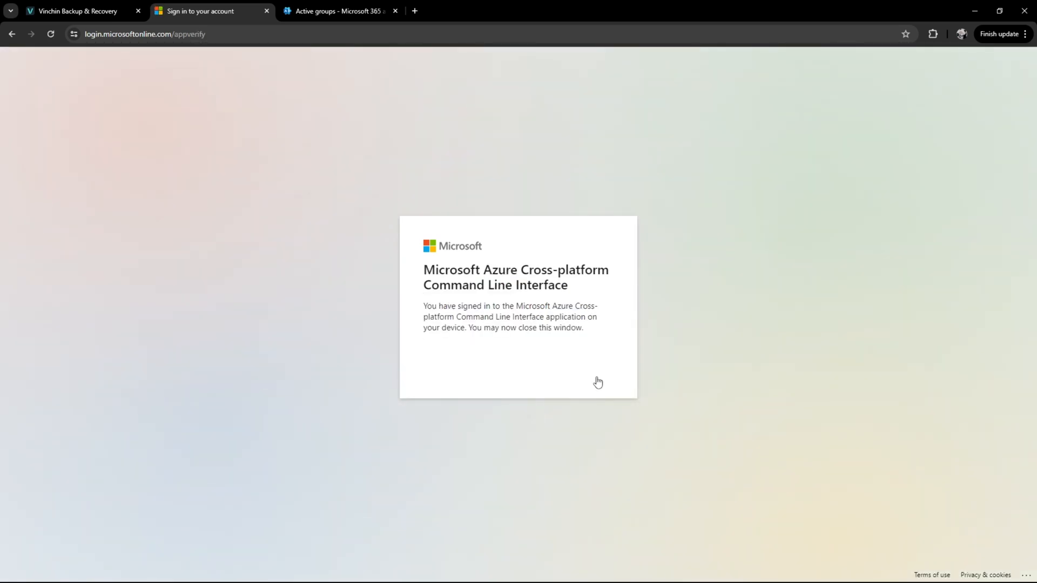
{"action": "left_click", "coordinate": [267, 10]}
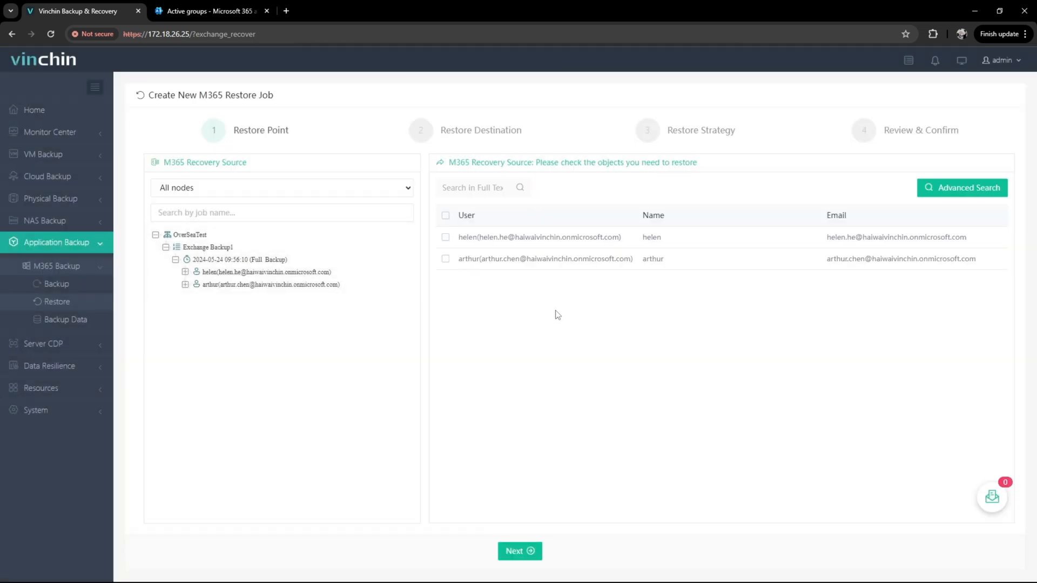
Add the Inbox, Drafts and Sent Items folders of the first user's mailbox to the recovery source
{"action": "left_click", "coordinate": [185, 272]}
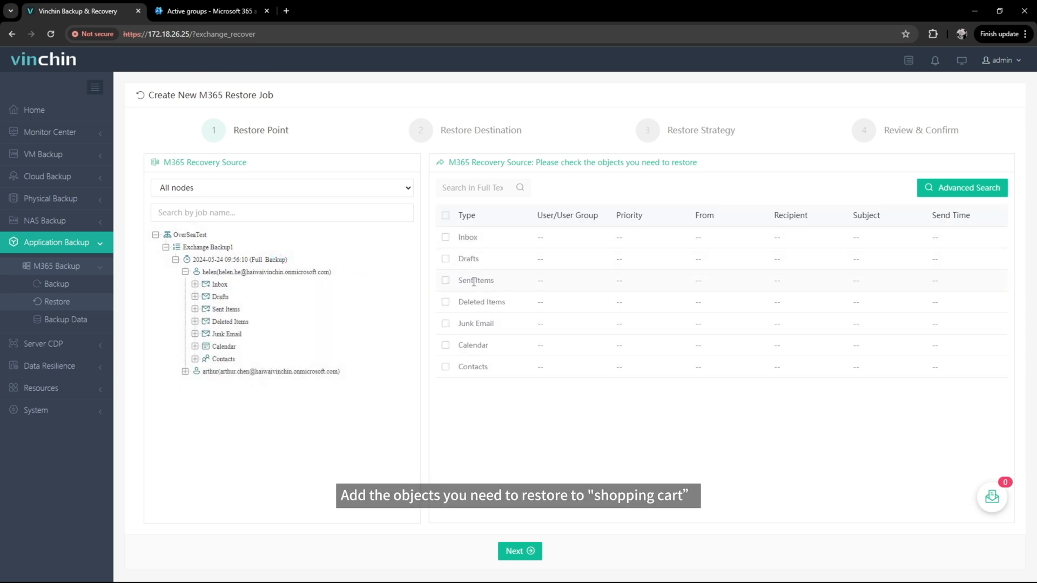
{"action": "left_click", "coordinate": [445, 238]}
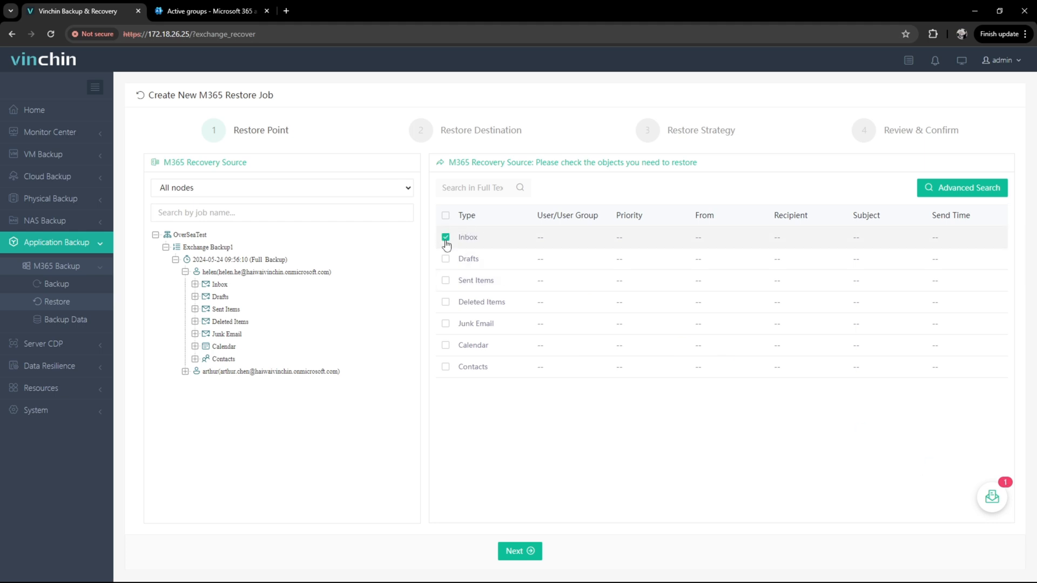
{"action": "left_click", "coordinate": [445, 262]}
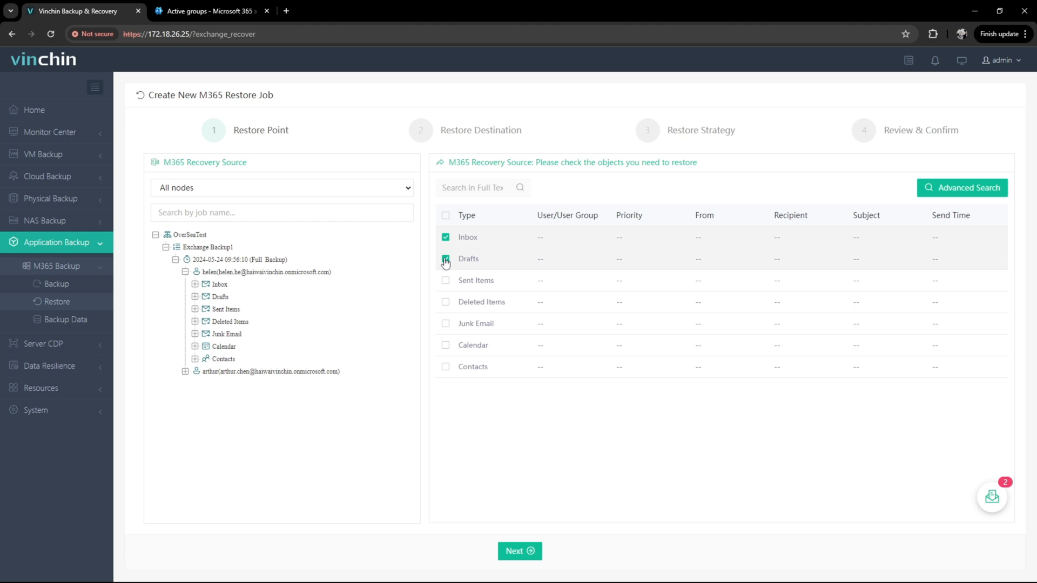
{"action": "left_click", "coordinate": [445, 282]}
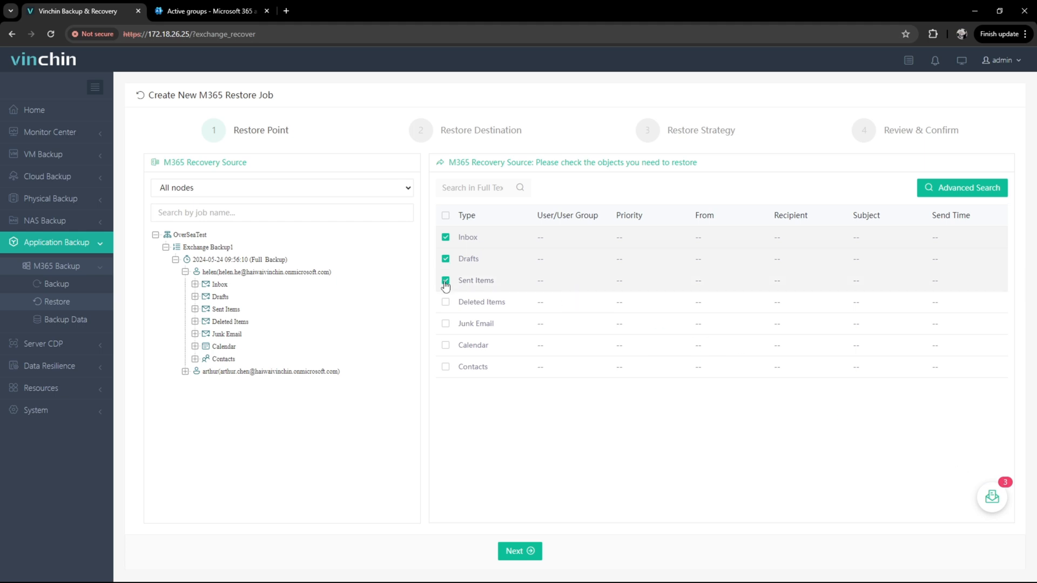
Expand the second user's mailbox folders and remove Inbox from the list of selected recovery sources
{"action": "left_click", "coordinate": [185, 372]}
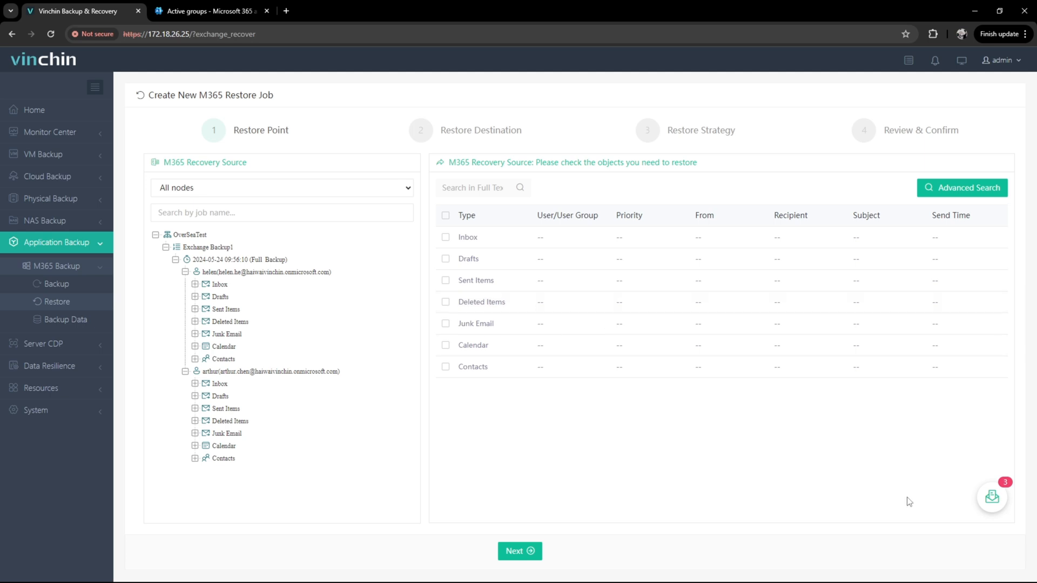
{"action": "left_click", "coordinate": [1003, 502]}
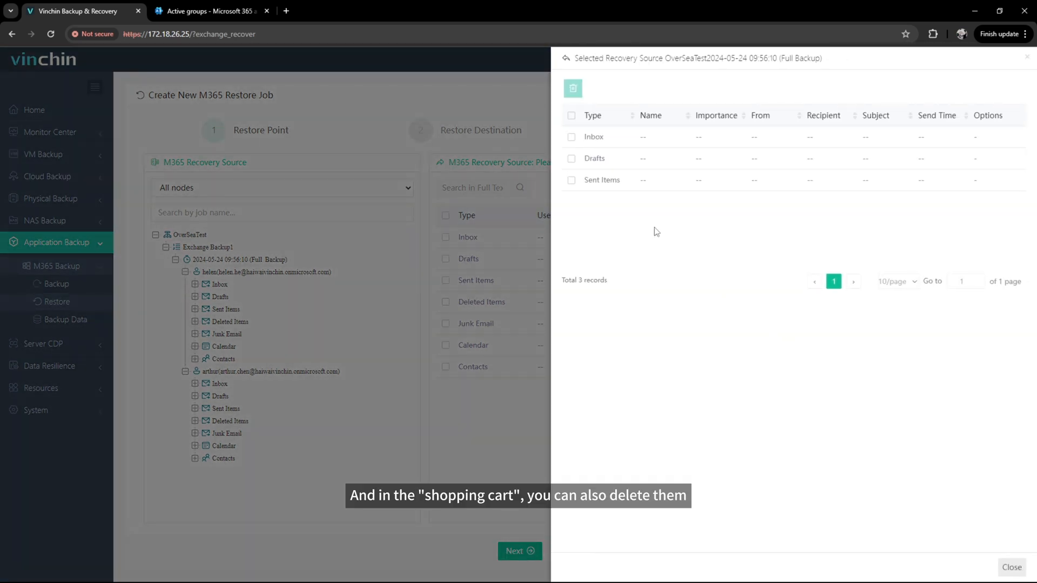
{"action": "left_click", "coordinate": [571, 138]}
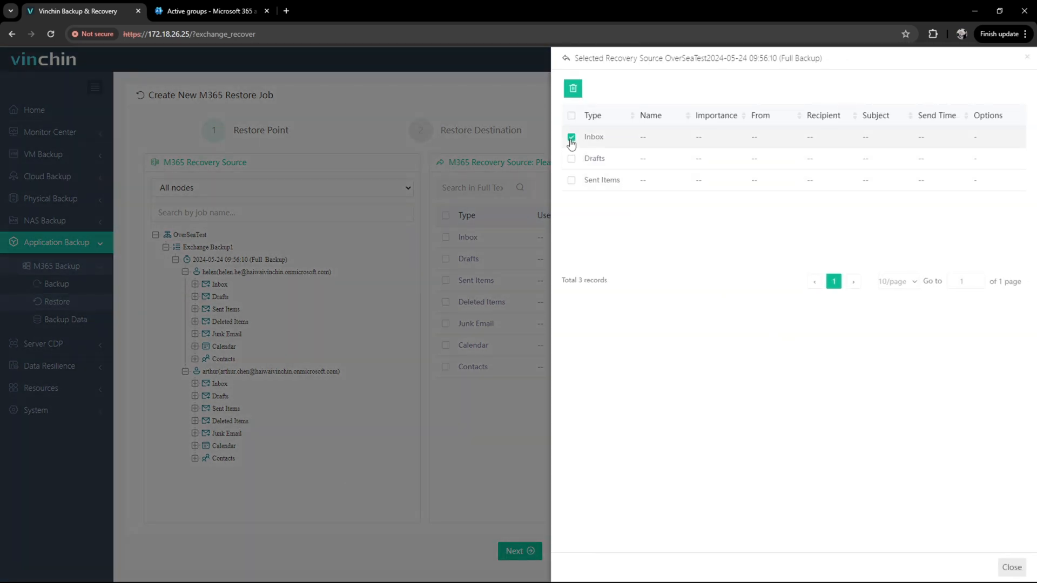
{"action": "left_click", "coordinate": [573, 89]}
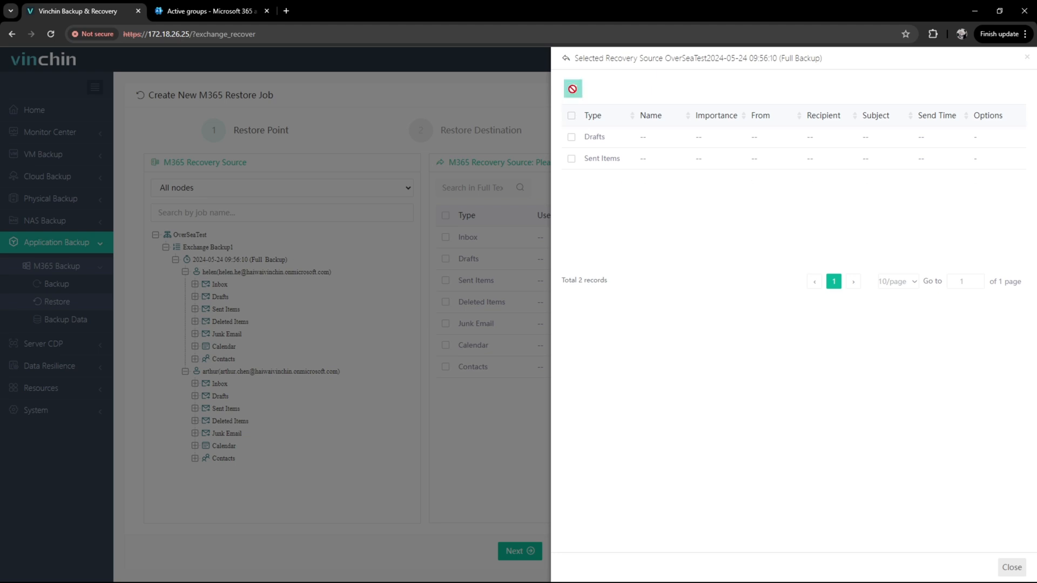
{"action": "left_click", "coordinate": [451, 416]}
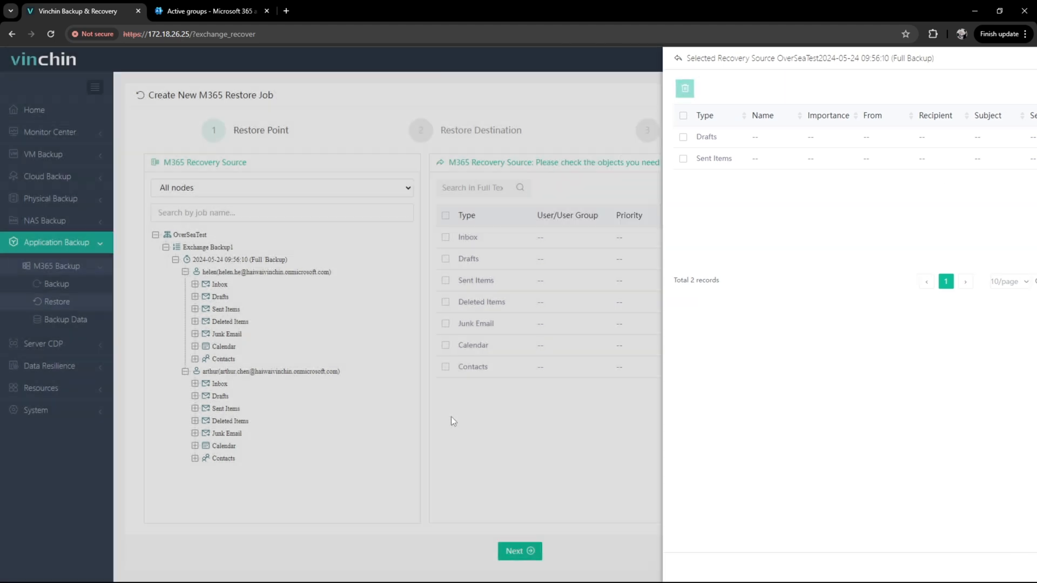
Add all folders of the second user's mailbox to the recovery source and continue to the restore destination
{"action": "left_click", "coordinate": [445, 216]}
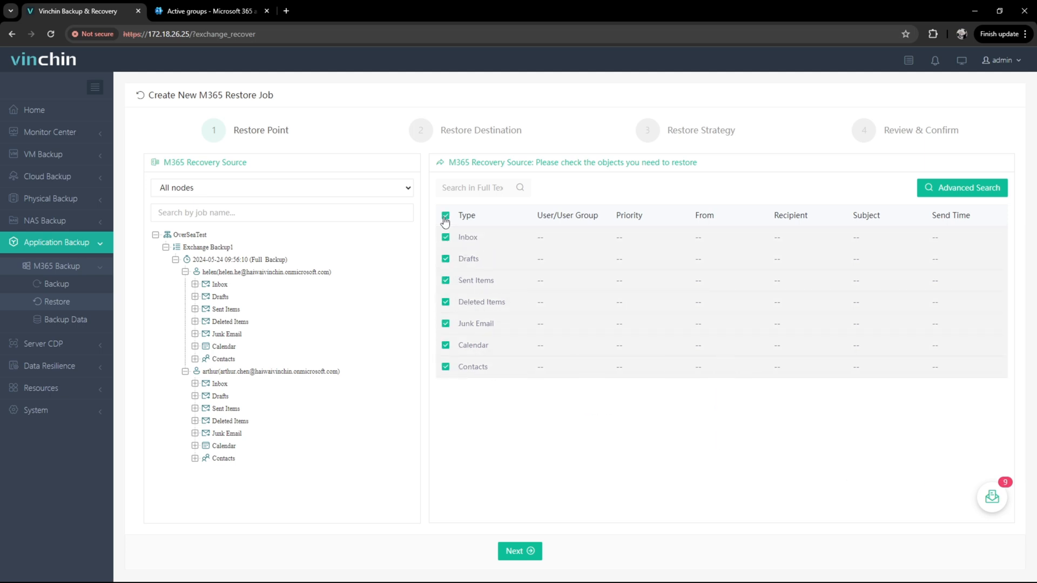
{"action": "left_click", "coordinate": [939, 193]}
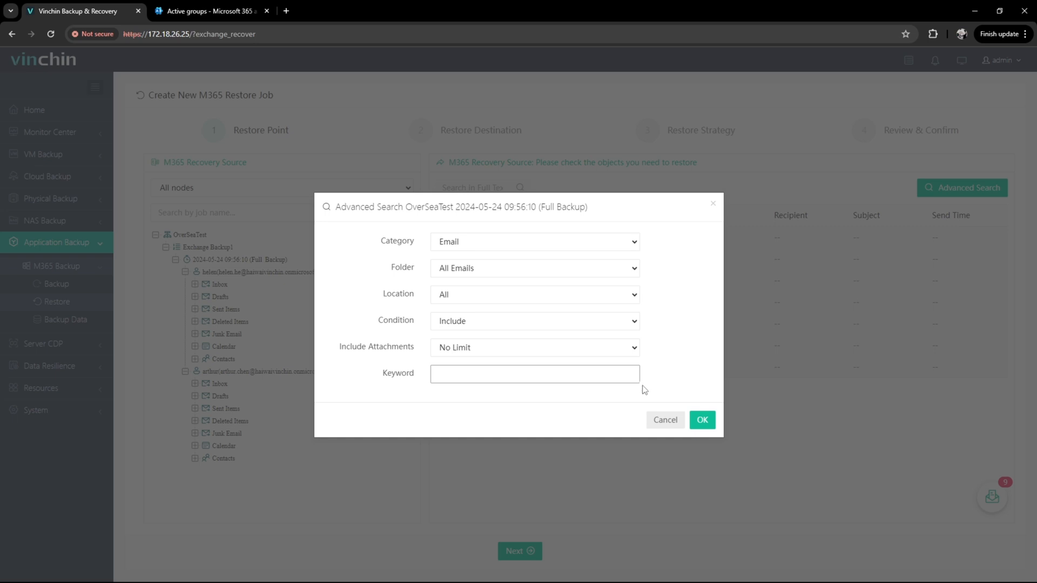
{"action": "left_click", "coordinate": [664, 419]}
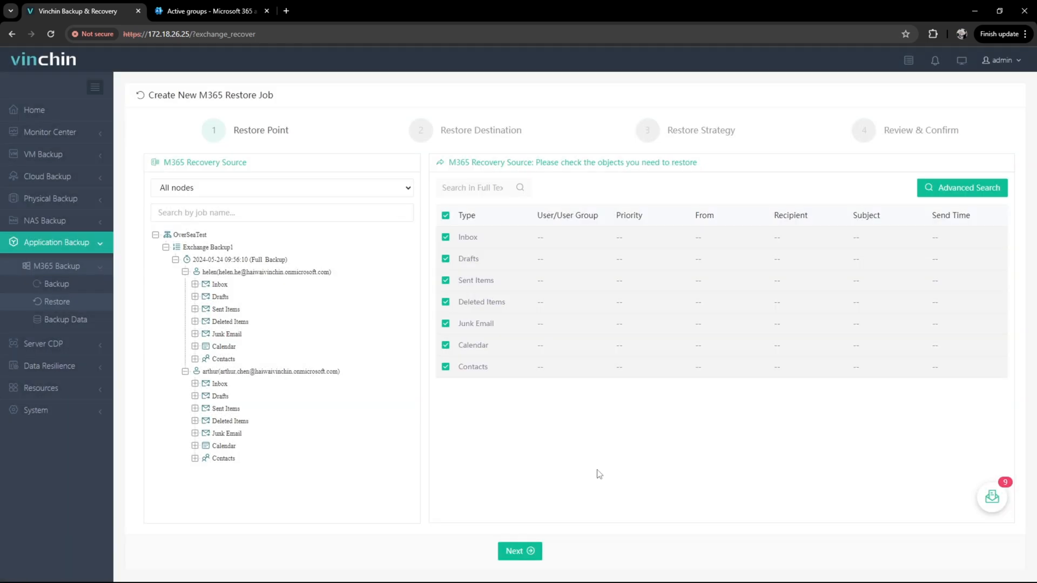
{"action": "left_click", "coordinate": [518, 550]}
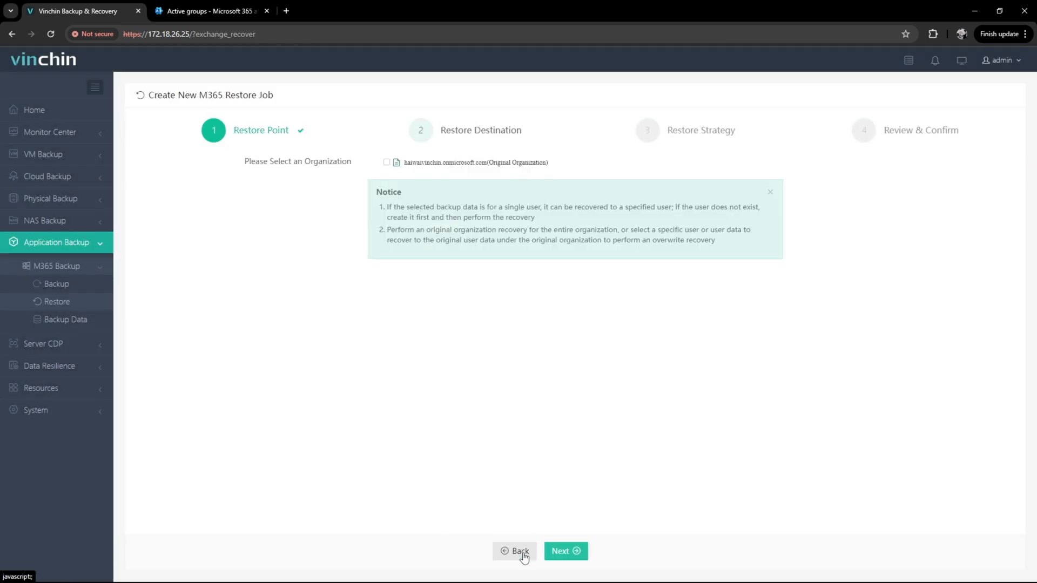
Choose the original organization as restore destination with the Overwrite Recovery method, and continue to the restore strategy
{"action": "left_click", "coordinate": [387, 162]}
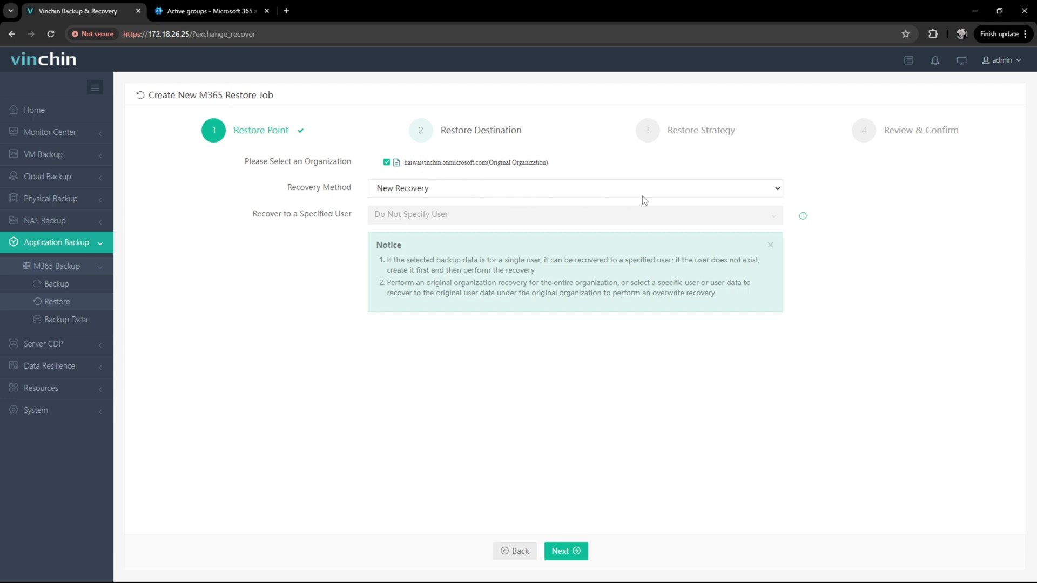
{"action": "left_click", "coordinate": [763, 190]}
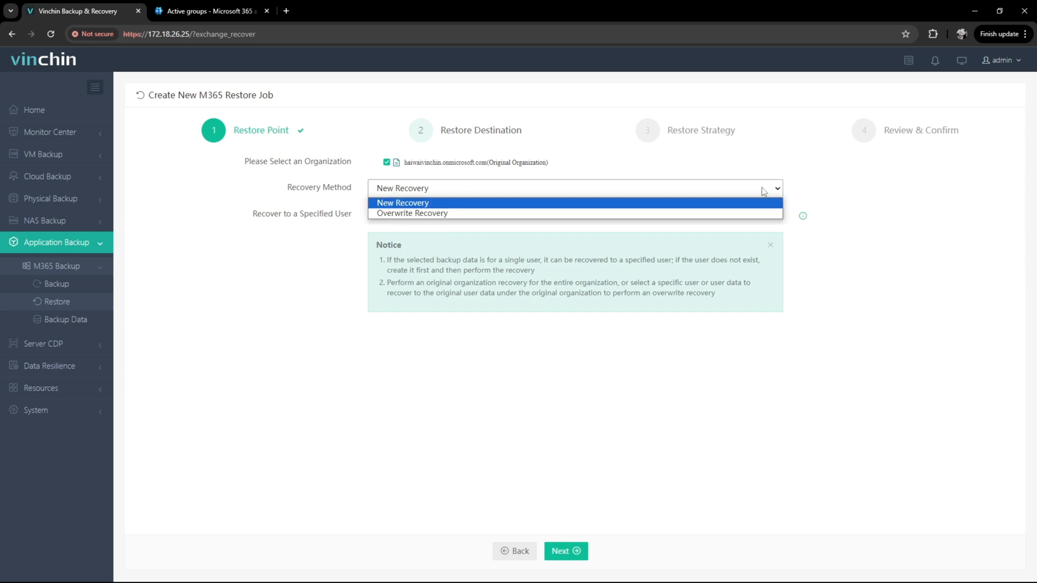
{"action": "left_click", "coordinate": [759, 214]}
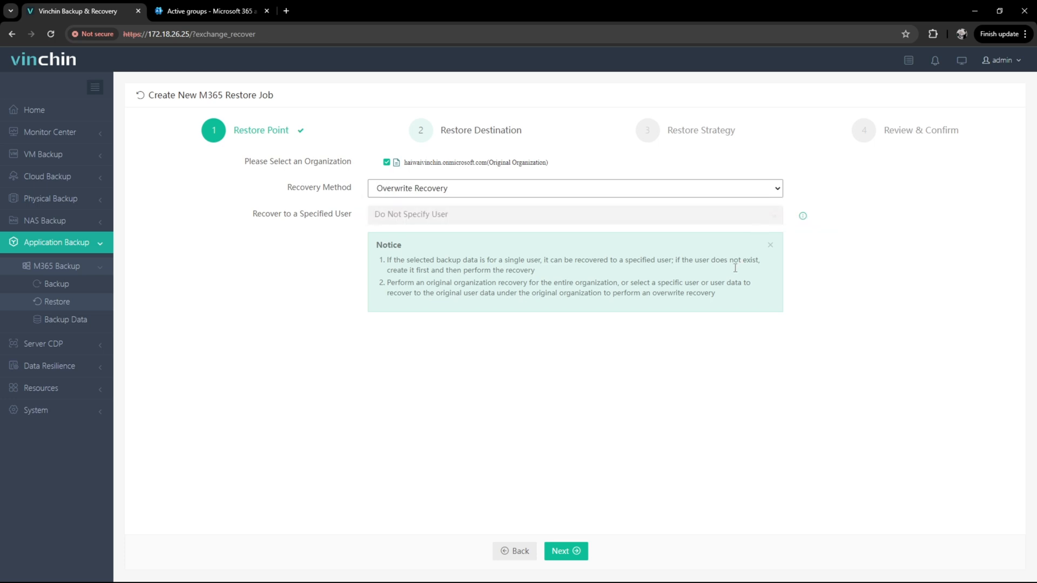
{"action": "left_click", "coordinate": [579, 553]}
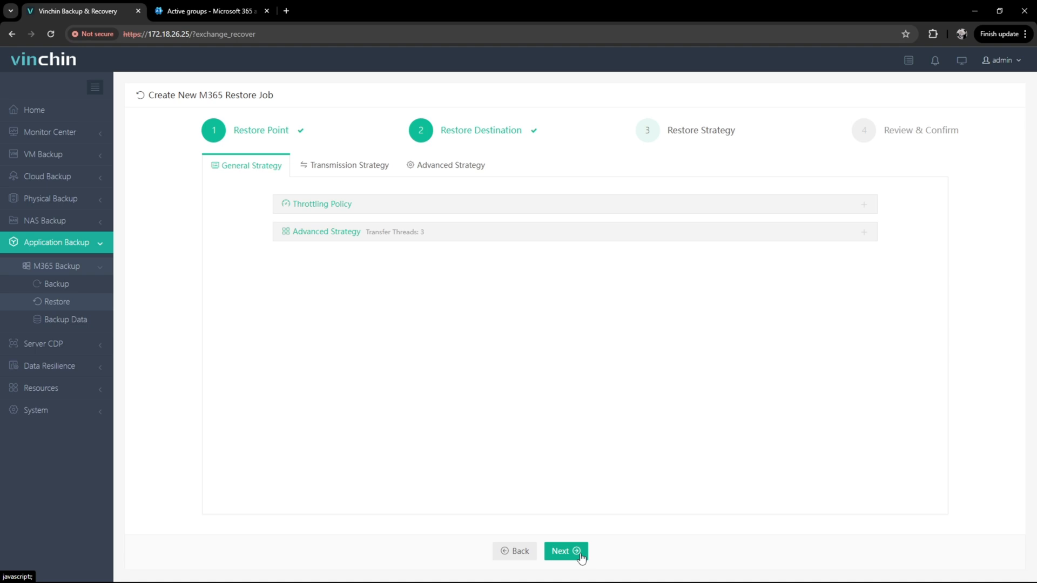
Review the throttling policy, transmission strategy and advanced strategy settings, and proceed to the job review with the defaults
{"action": "left_click", "coordinate": [579, 214]}
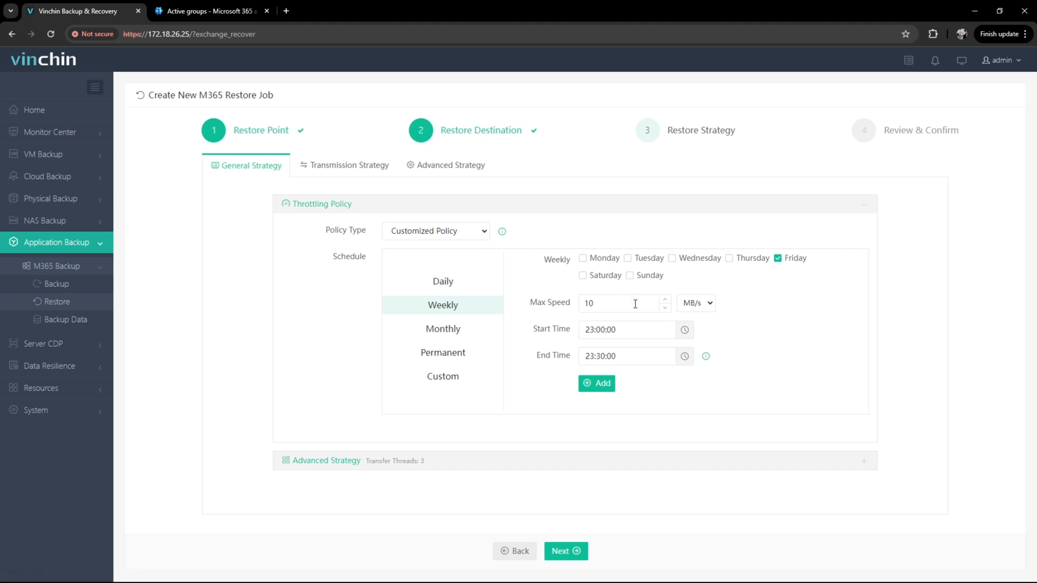
{"action": "left_click", "coordinate": [761, 210]}
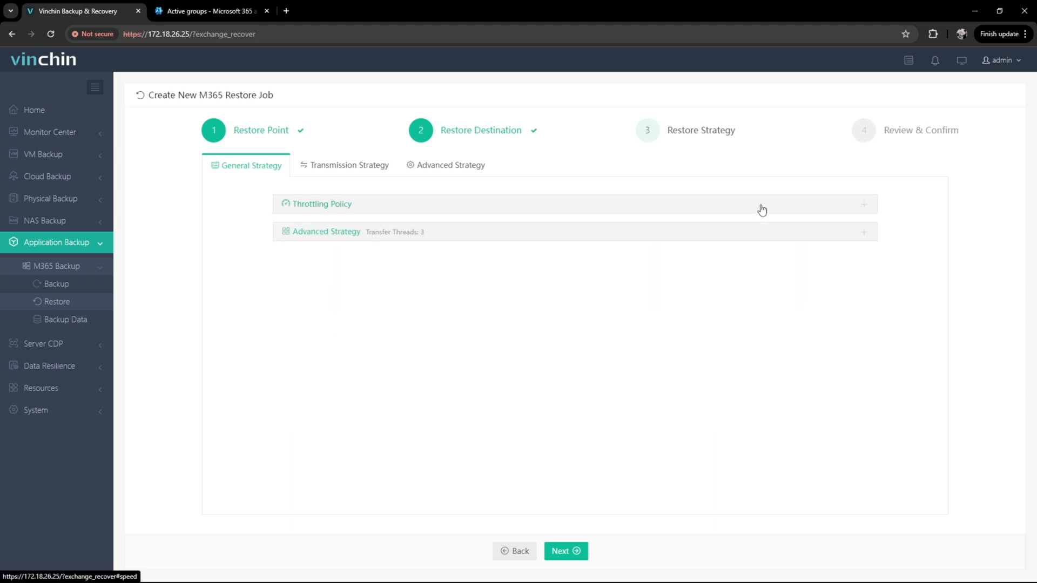
{"action": "left_click", "coordinate": [764, 237]}
{"action": "left_click", "coordinate": [379, 169]}
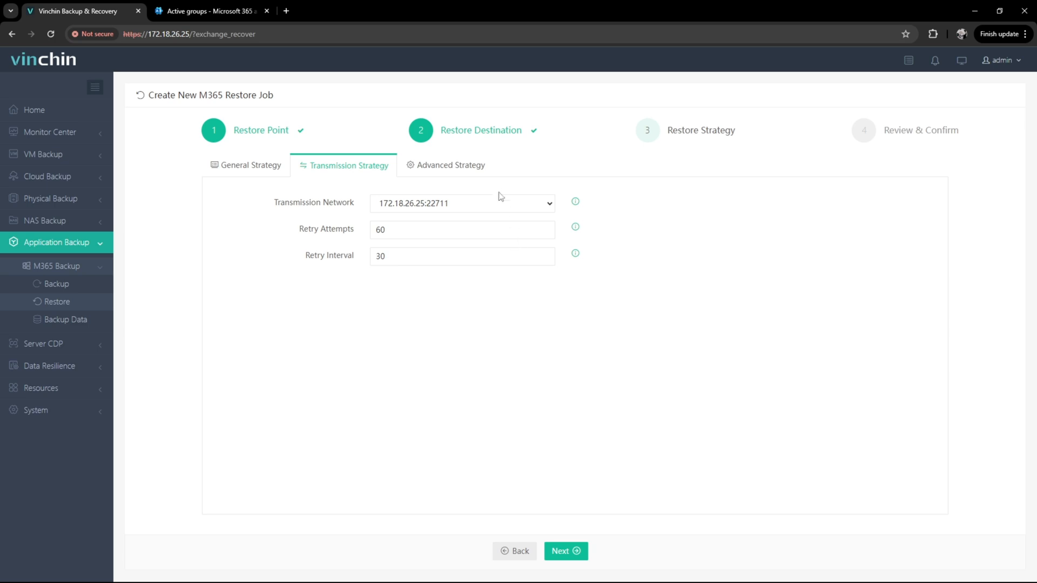
{"action": "left_click", "coordinate": [482, 172]}
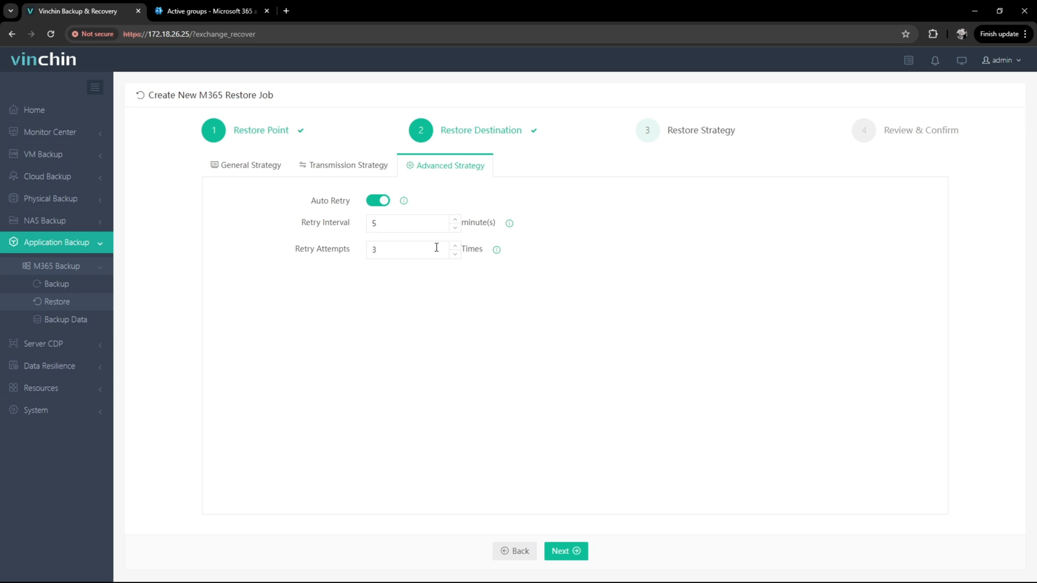
{"action": "left_click", "coordinate": [567, 552]}
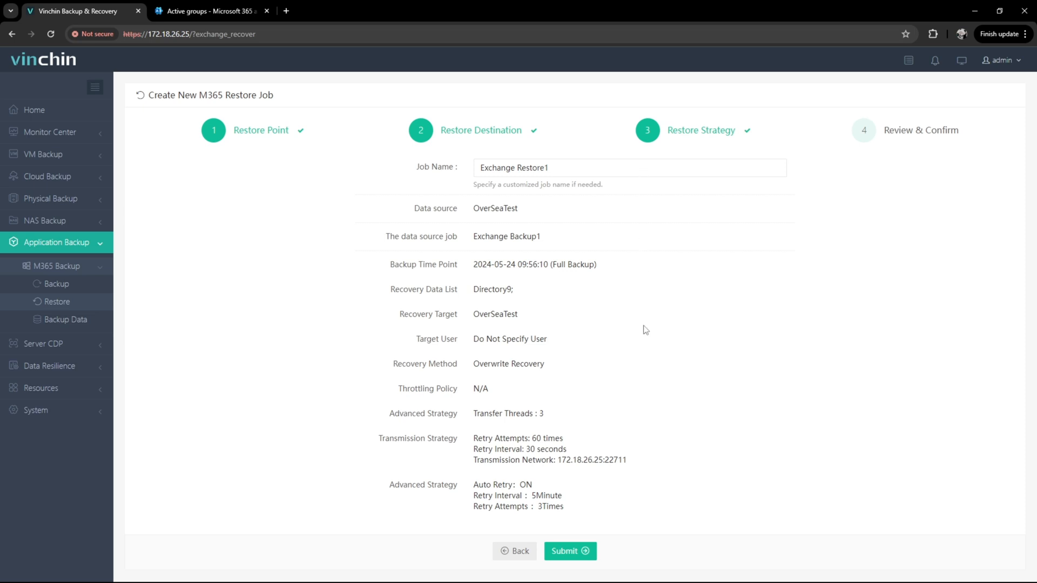
Submit the restore job Exchange Restore1 and open its job details
{"action": "left_click", "coordinate": [581, 552]}
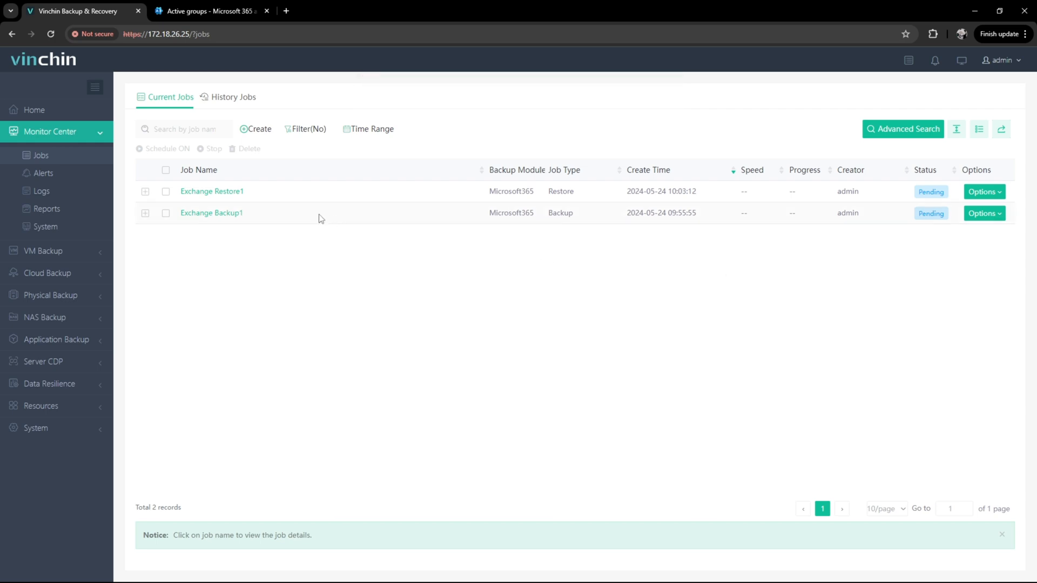
{"action": "left_click", "coordinate": [235, 193]}
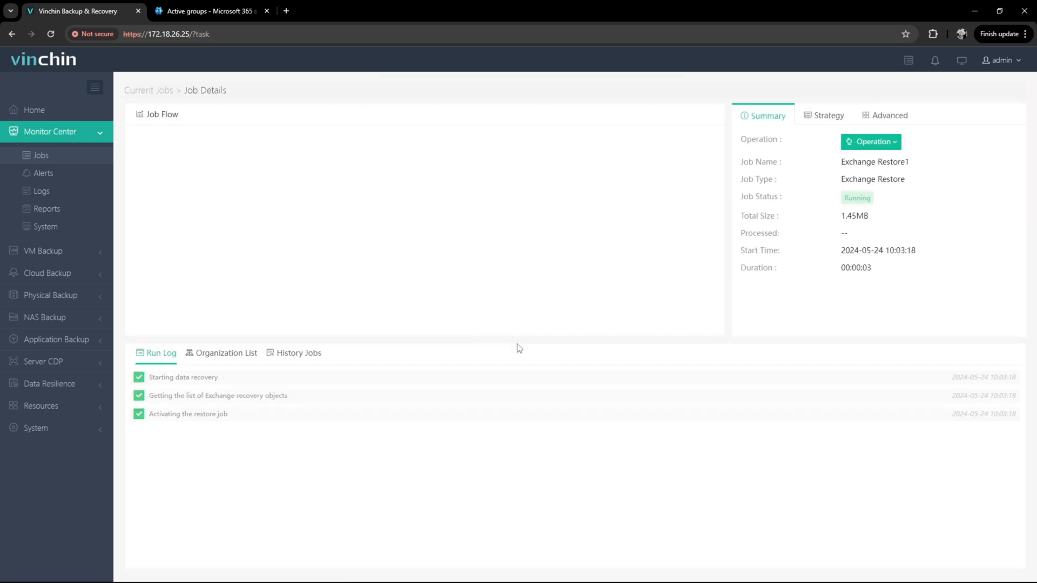